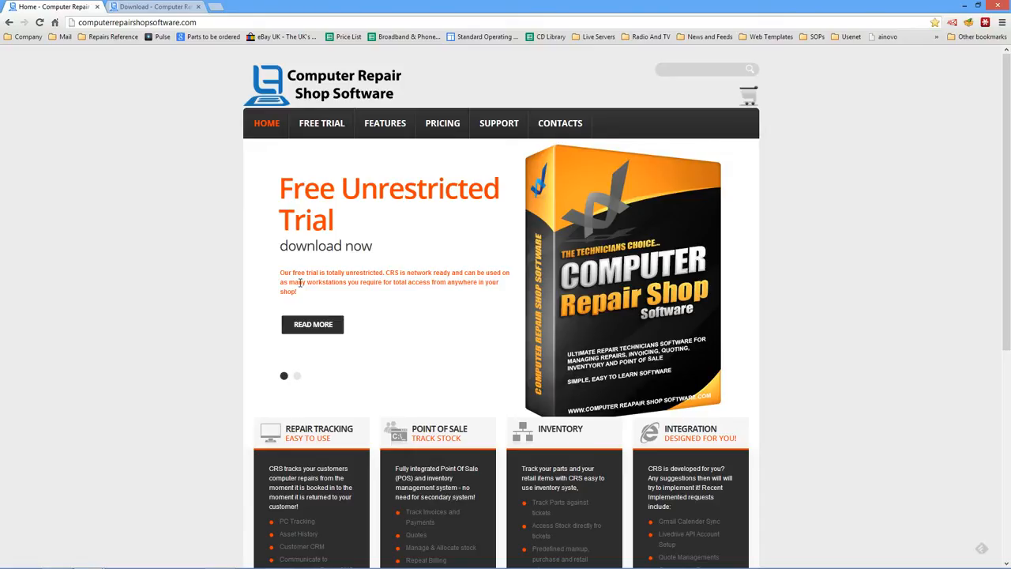
- Review the Downloads page of the Computer Repair Shop Software site for the SQL Server Express and CRS downloads
left_click(150, 7)
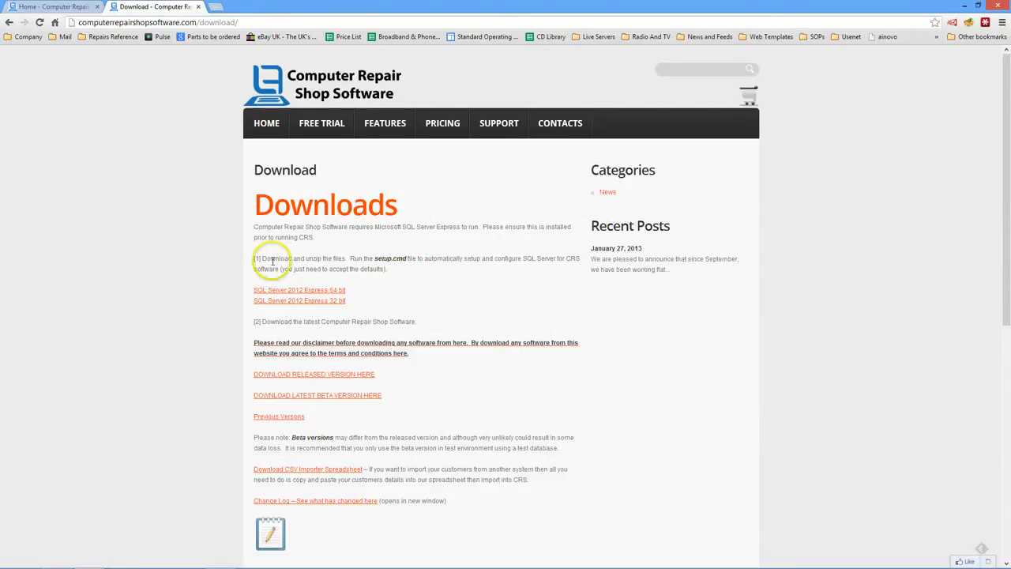
scroll(269, 324, "down", 1)
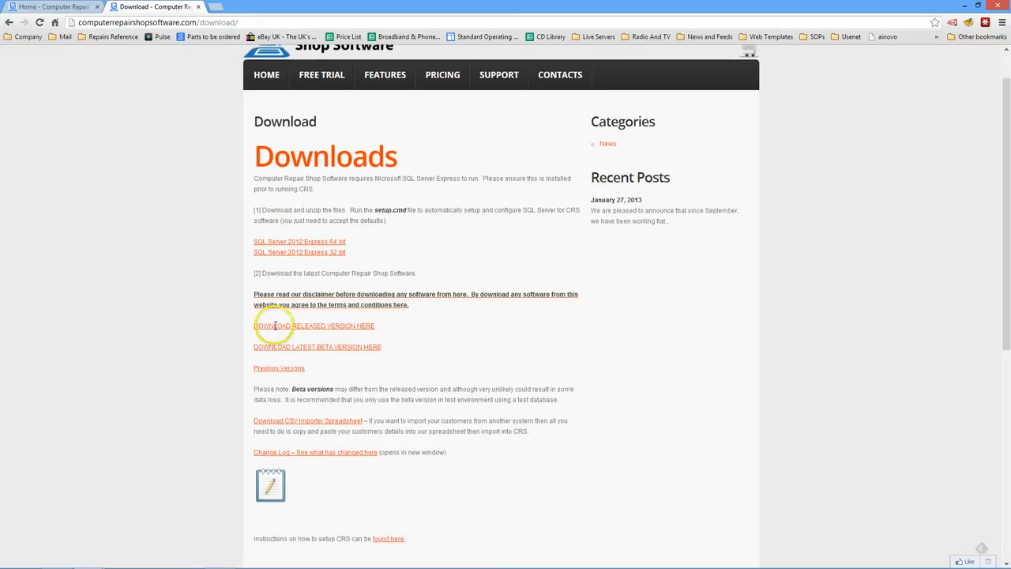
scroll(361, 448, "down", 2)
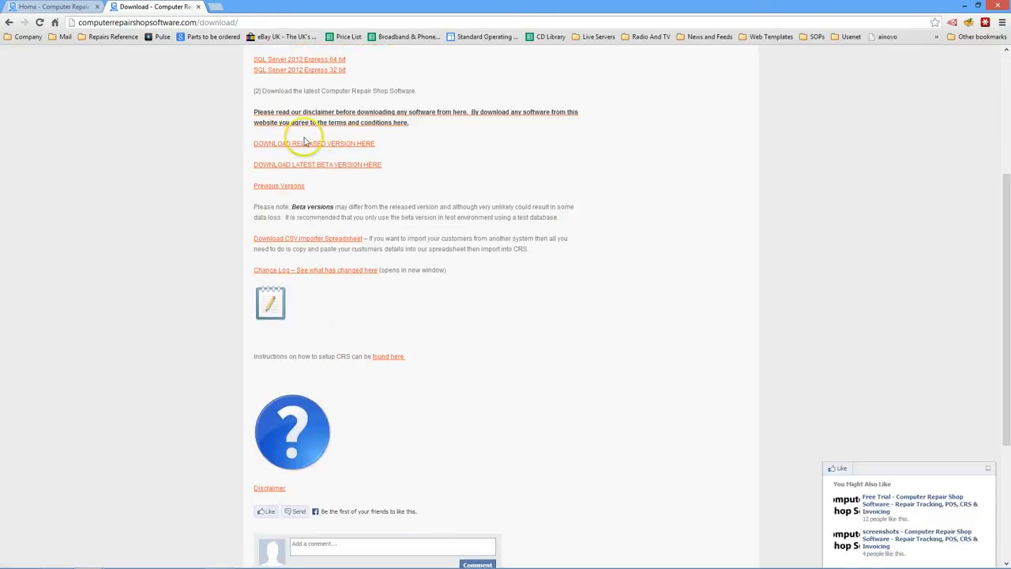
scroll(402, 225, "up", 3)
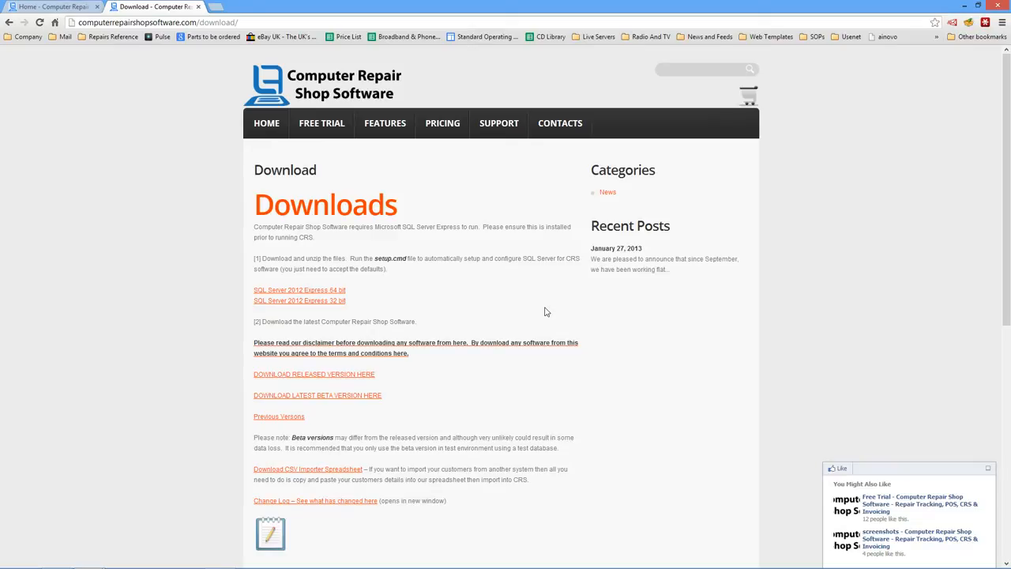
- Switch to File Explorer and examine setup.cmd and SQLEXPR_x64_ENU.exe in the unzipped sql64 folder
mouse_move(32, 562)
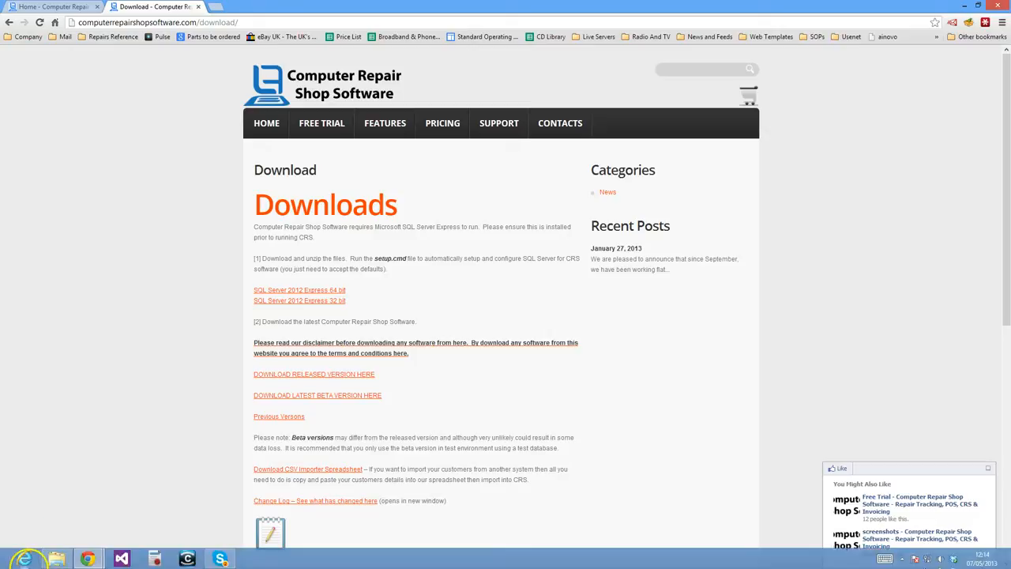
left_click(56, 561)
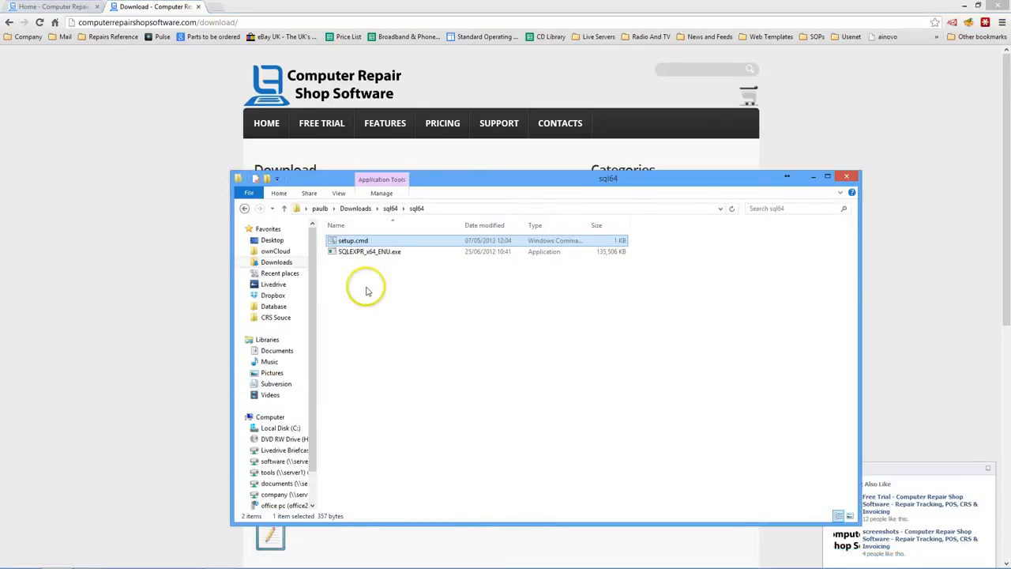
left_click(376, 253)
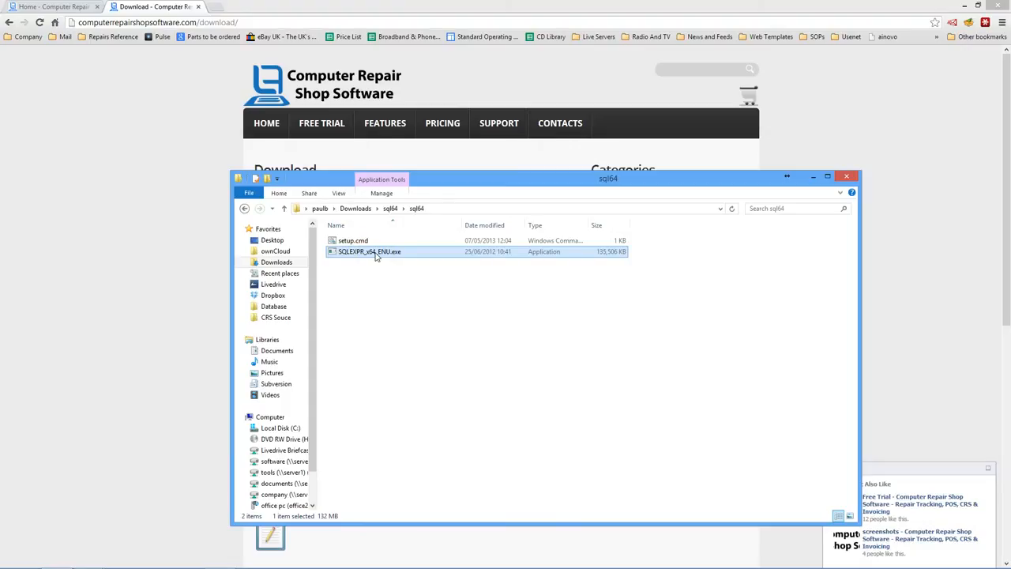
left_click(356, 241)
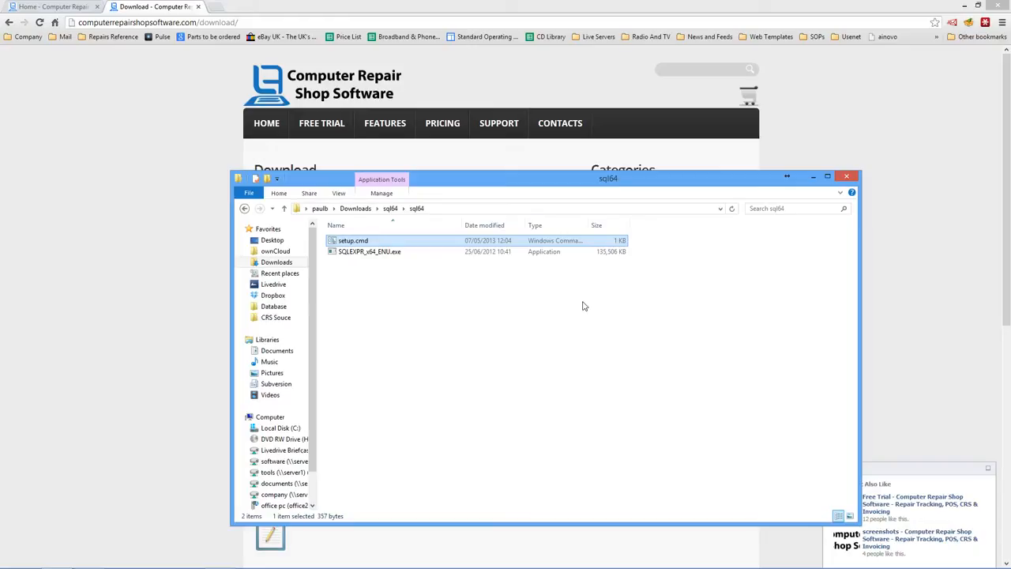
left_click(388, 258)
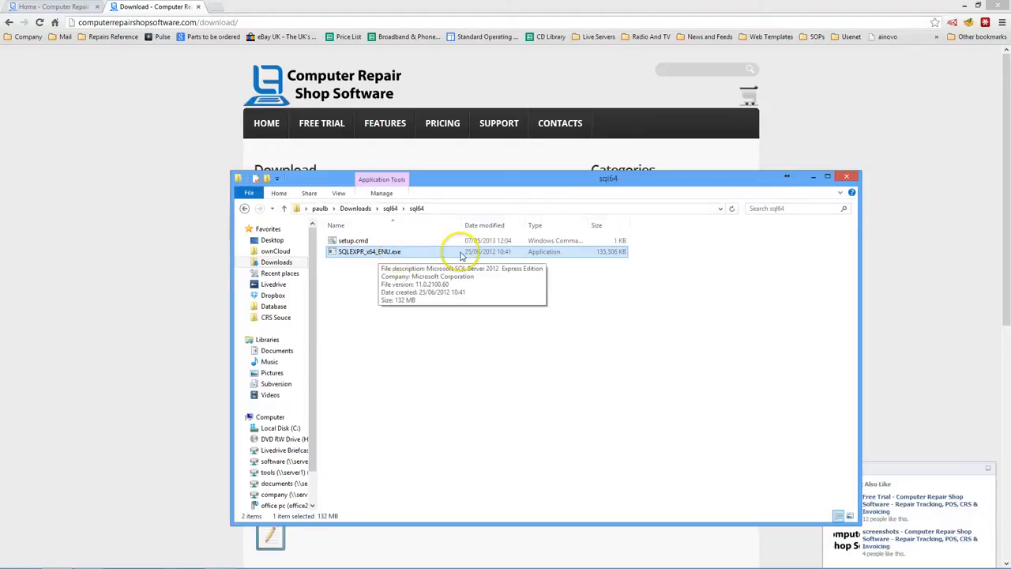
left_click(357, 242)
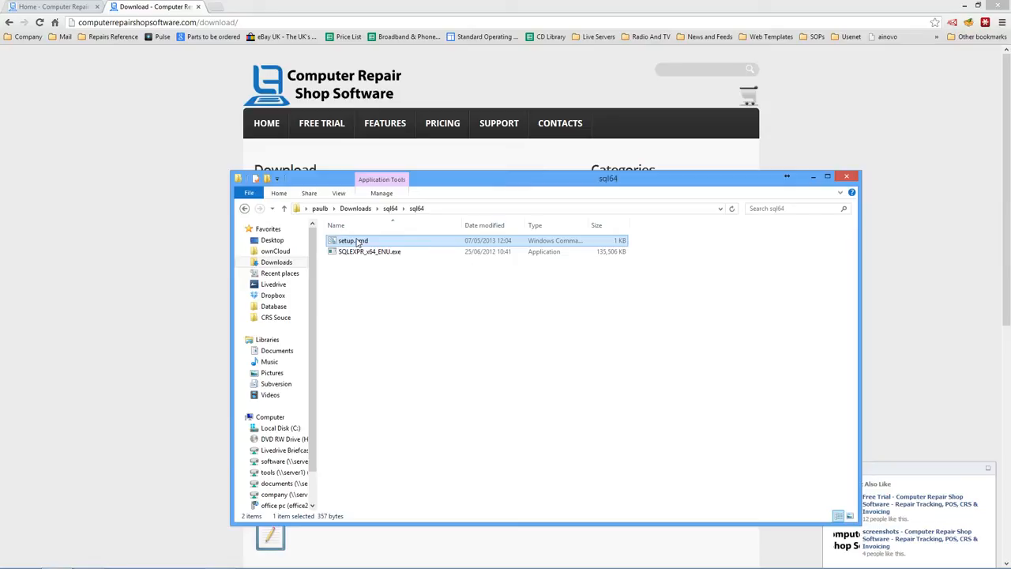
- Minimise the sql64 folder window and the browser to reach the desktop
mouse_move(33, 567)
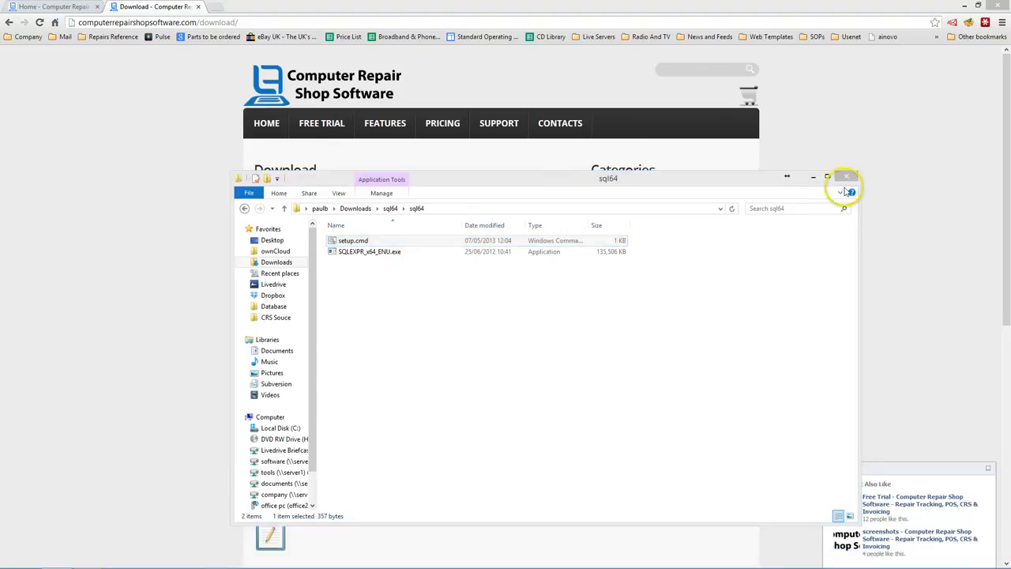
left_click(814, 176)
left_click(978, 6)
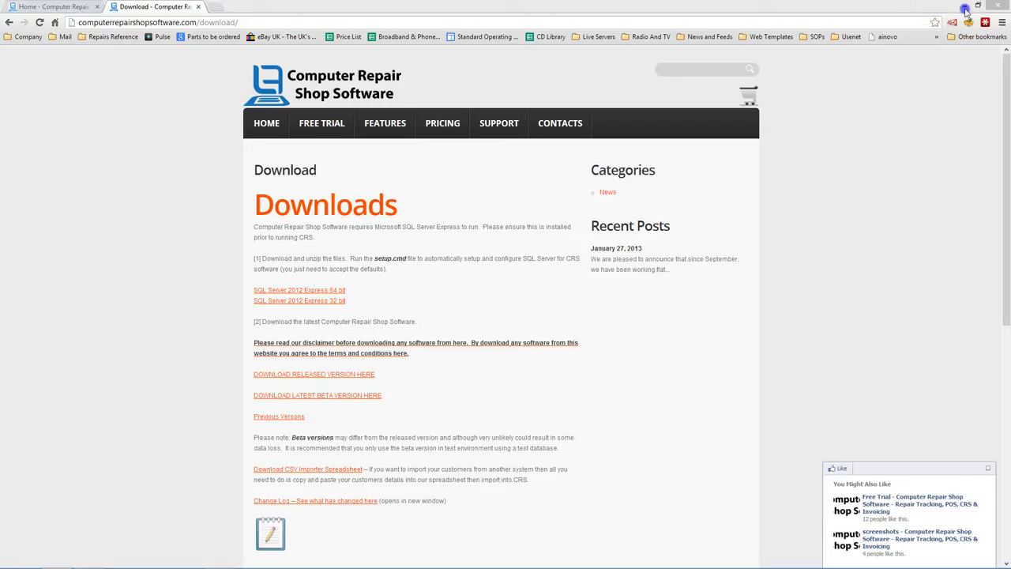
left_click(727, 7)
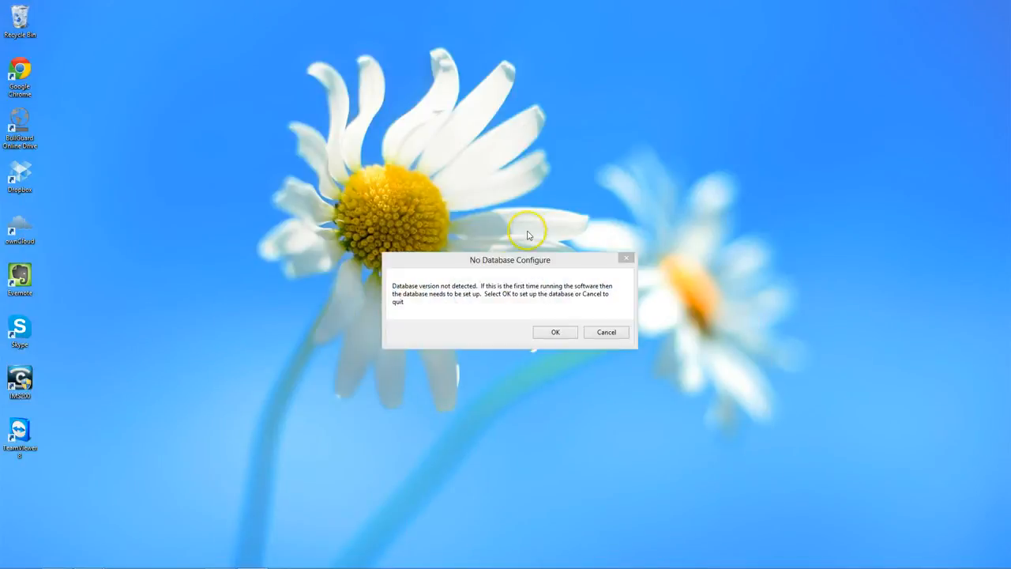
- Agree to set up the database in the No Database Configure dialog
left_click(503, 272)
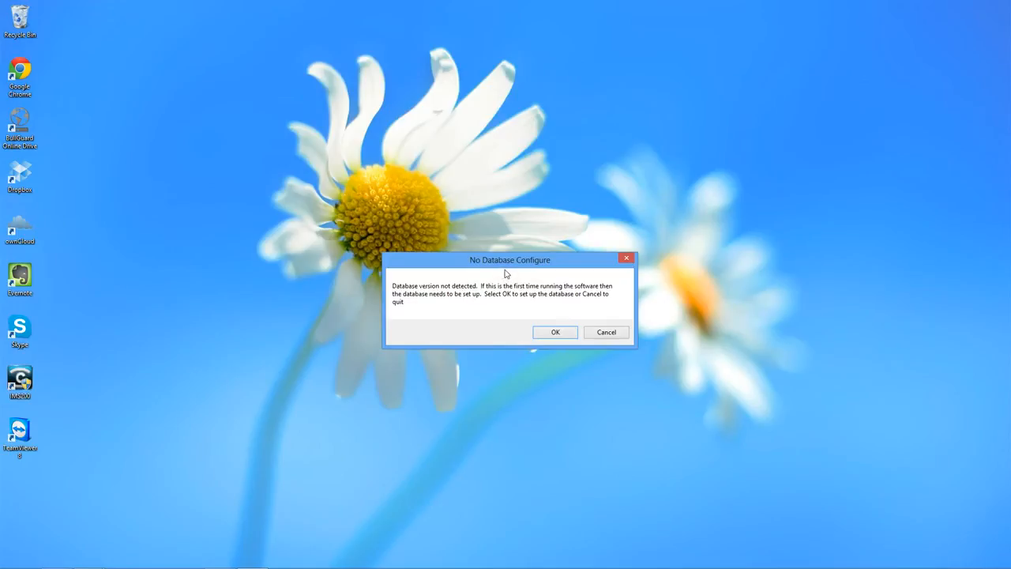
left_click(567, 266)
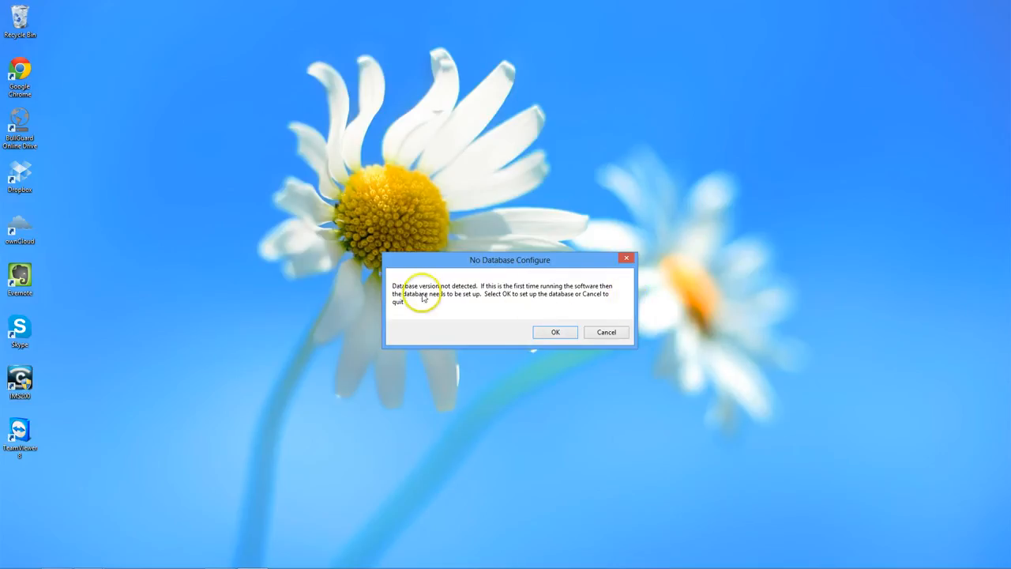
left_click(556, 333)
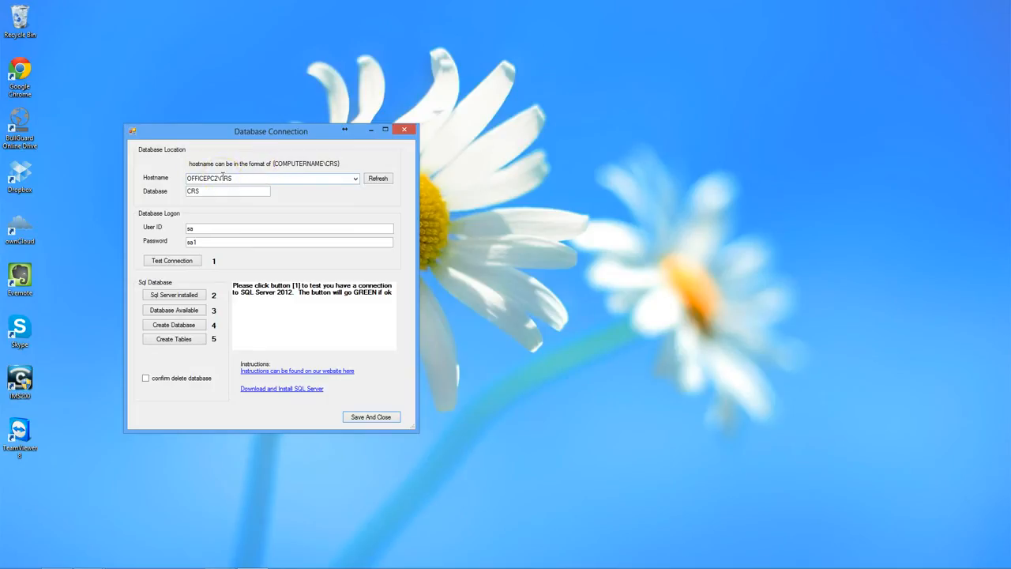
- Review the hostname choices, database name, user ID and password field in the Database Connection settings
left_click(354, 179)
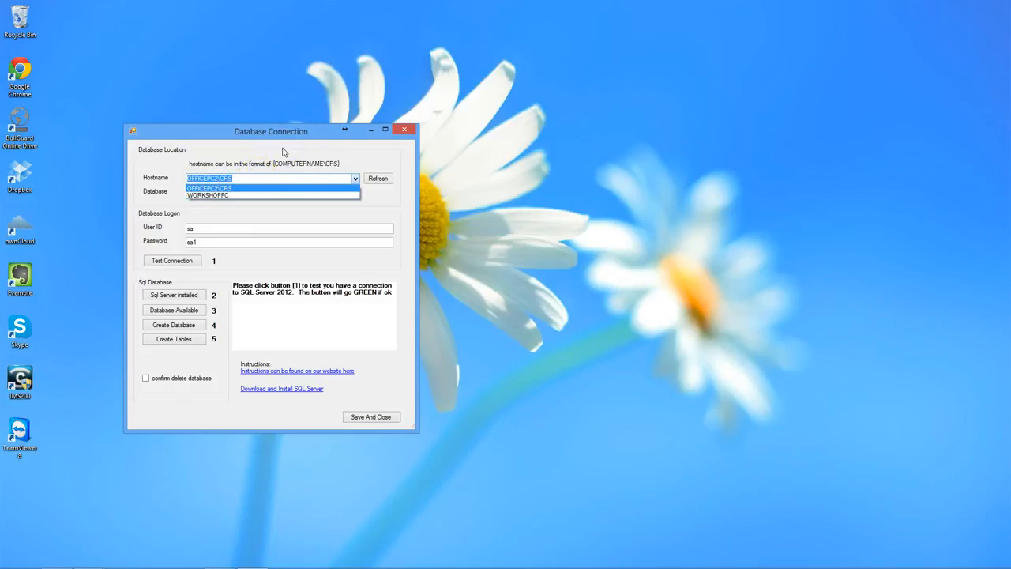
left_click(285, 152)
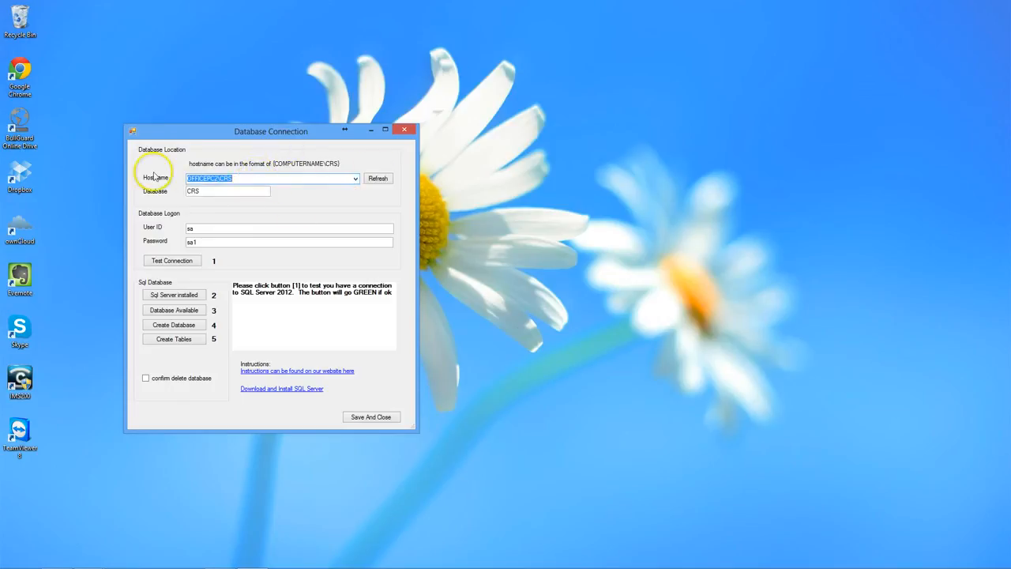
left_click(219, 178)
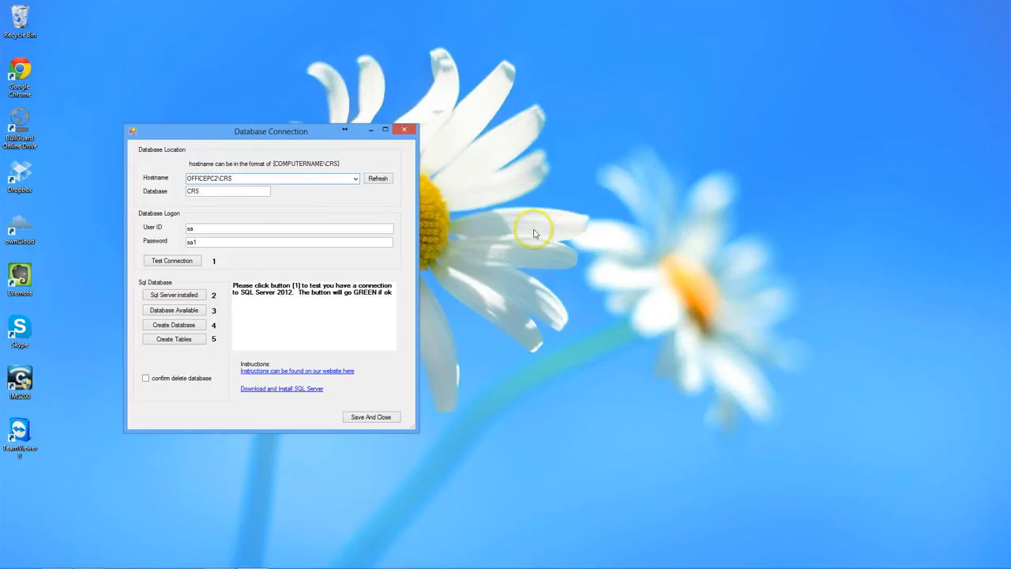
left_click(203, 192)
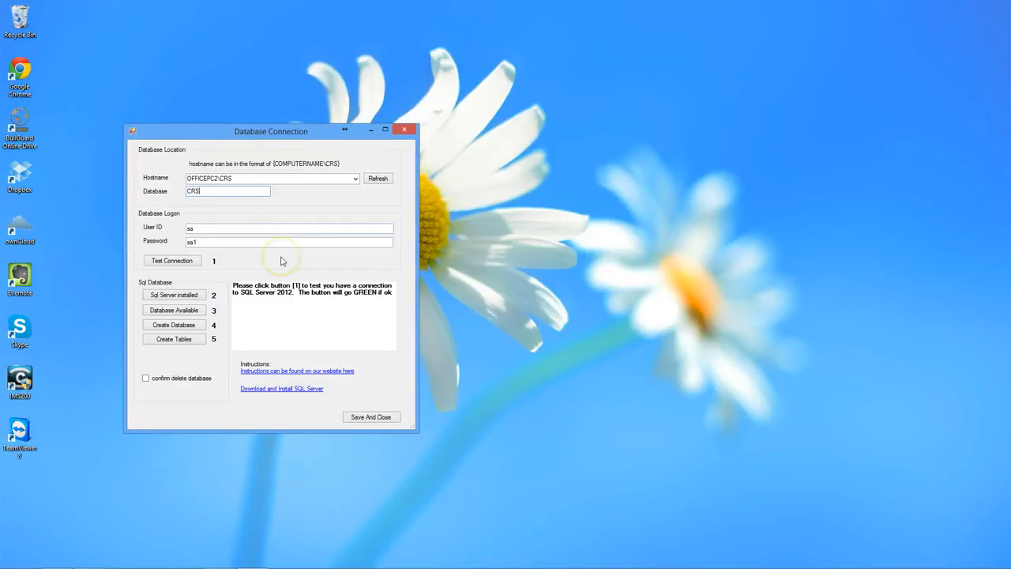
left_click(199, 230)
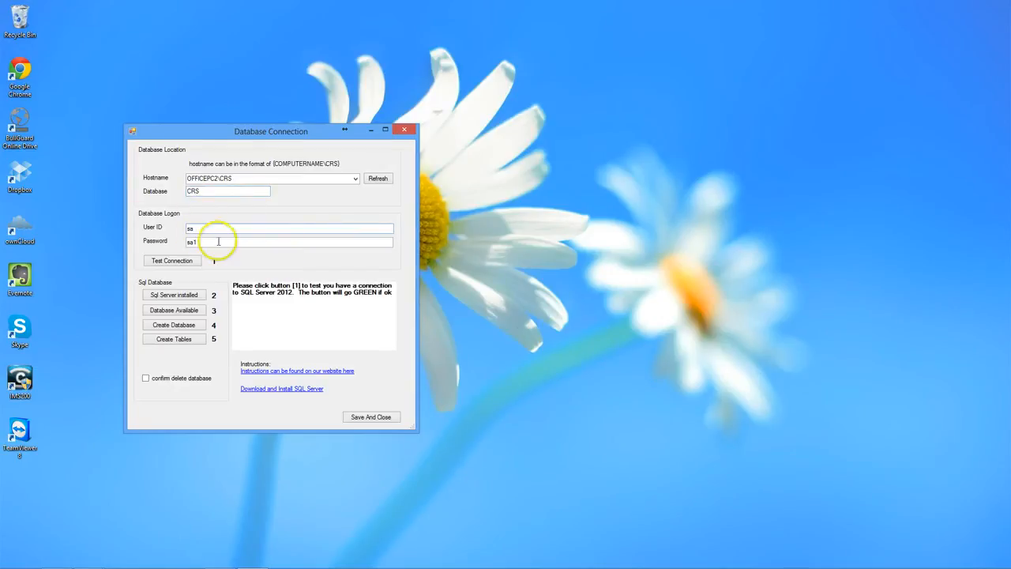
left_click(216, 242)
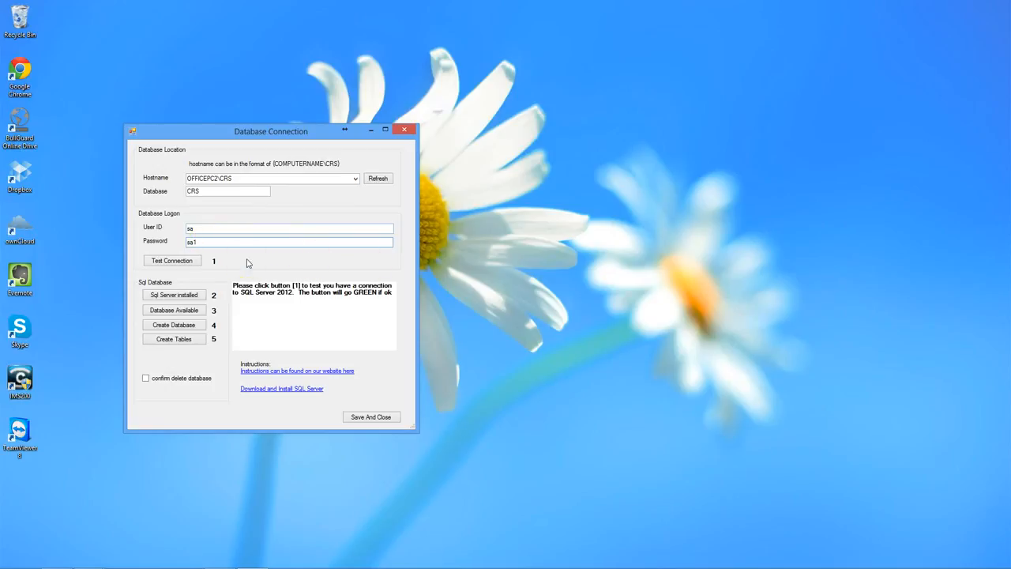
- Test the database connection and check that SQL Server is installed
left_click(179, 262)
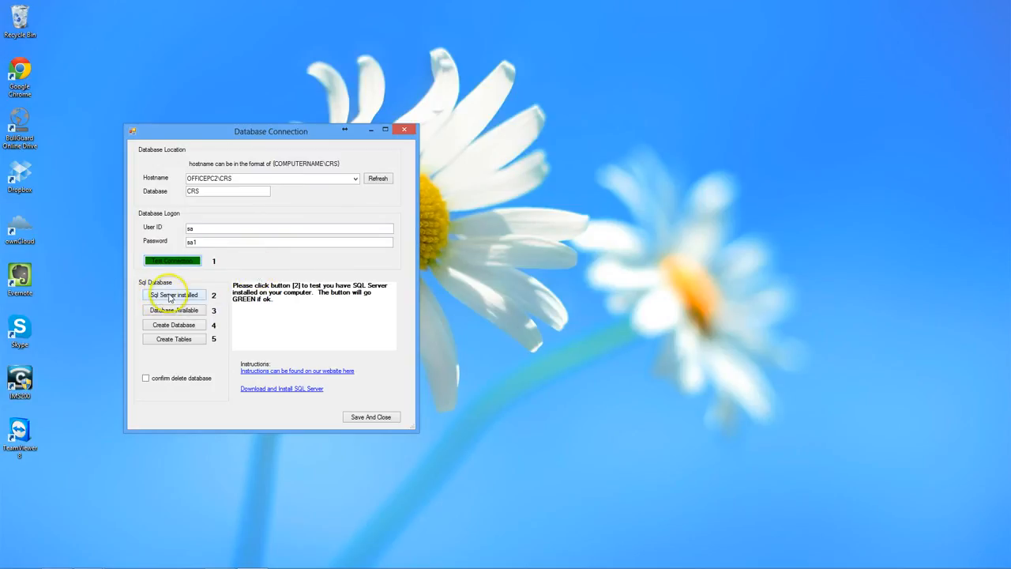
left_click(167, 297)
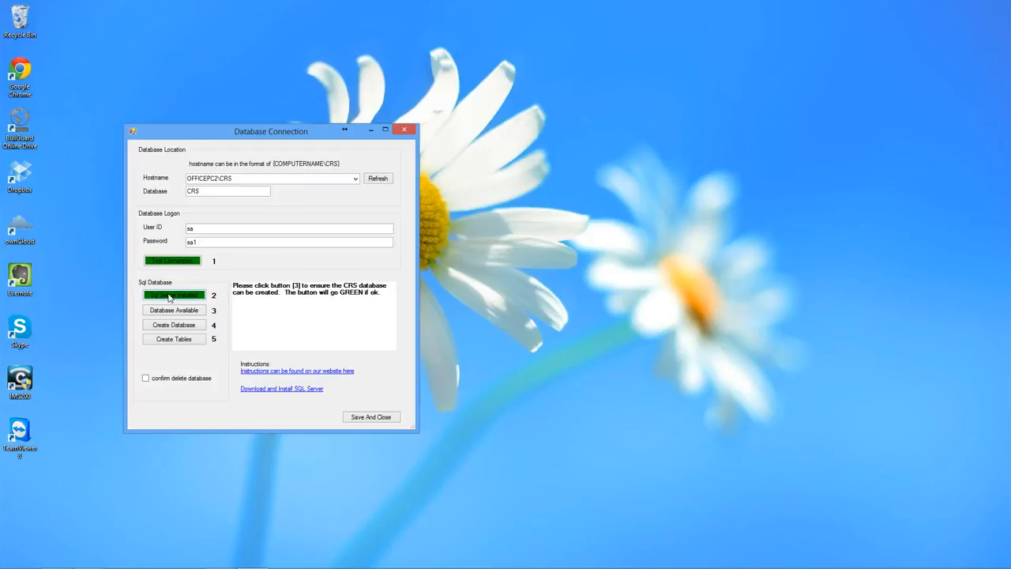
left_click_drag(236, 134, 410, 120)
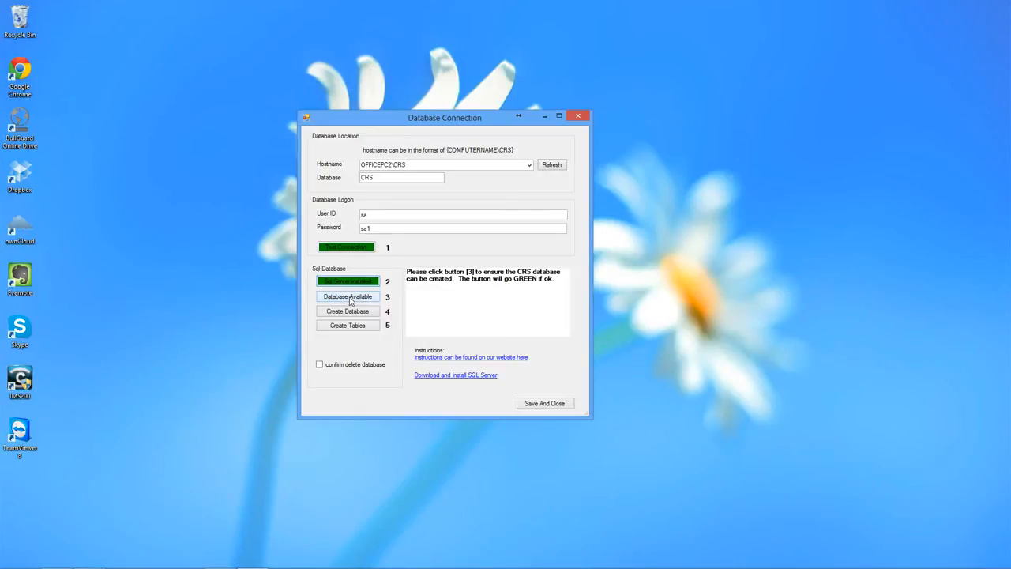
- Check that the CRS database is available to create, leaving the confirm delete database option off
left_click(319, 365)
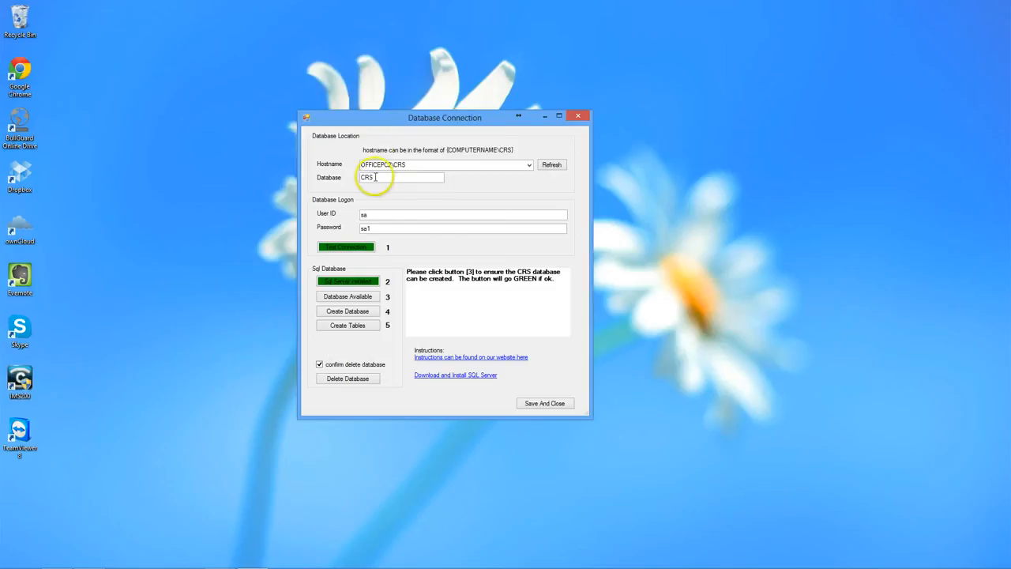
left_click(320, 364)
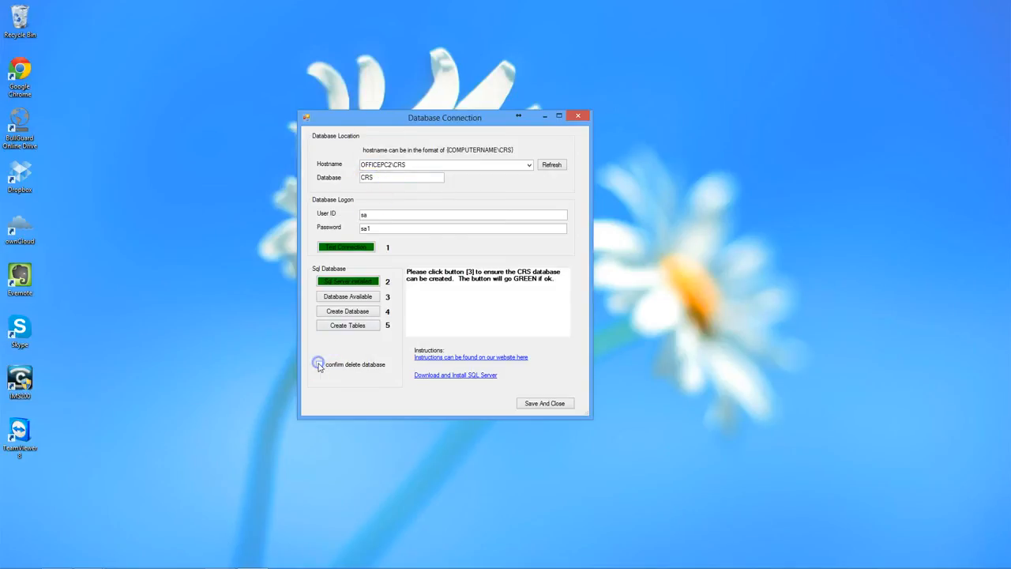
left_click(349, 300)
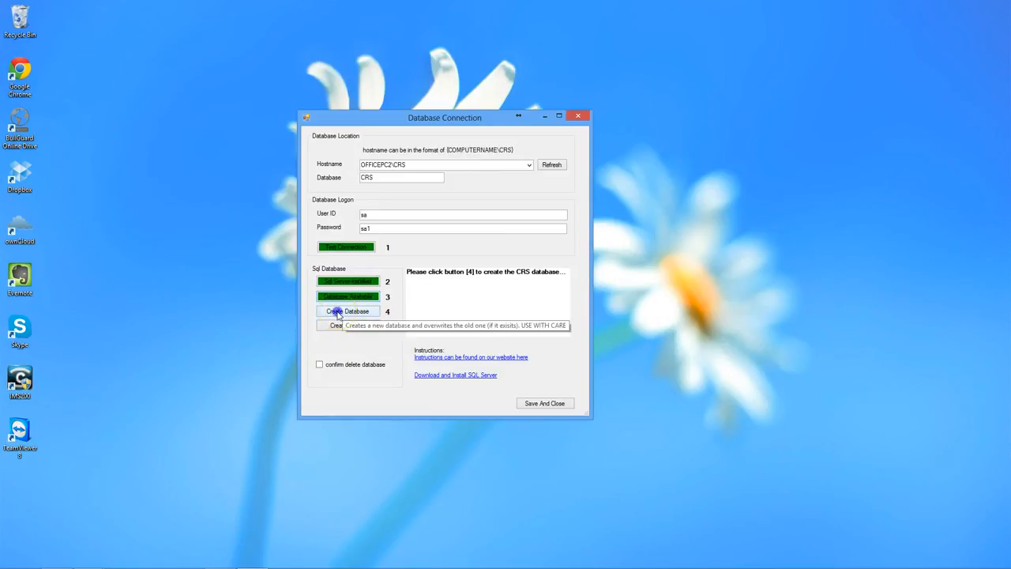
- Create the CRS database and accept the warning about deleting the current database
left_click(339, 313)
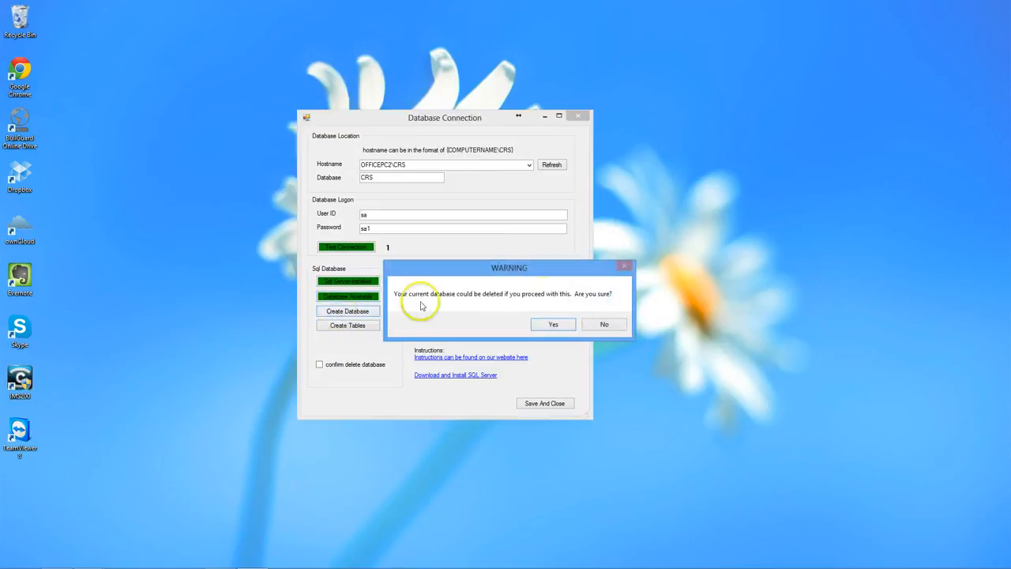
left_click(554, 325)
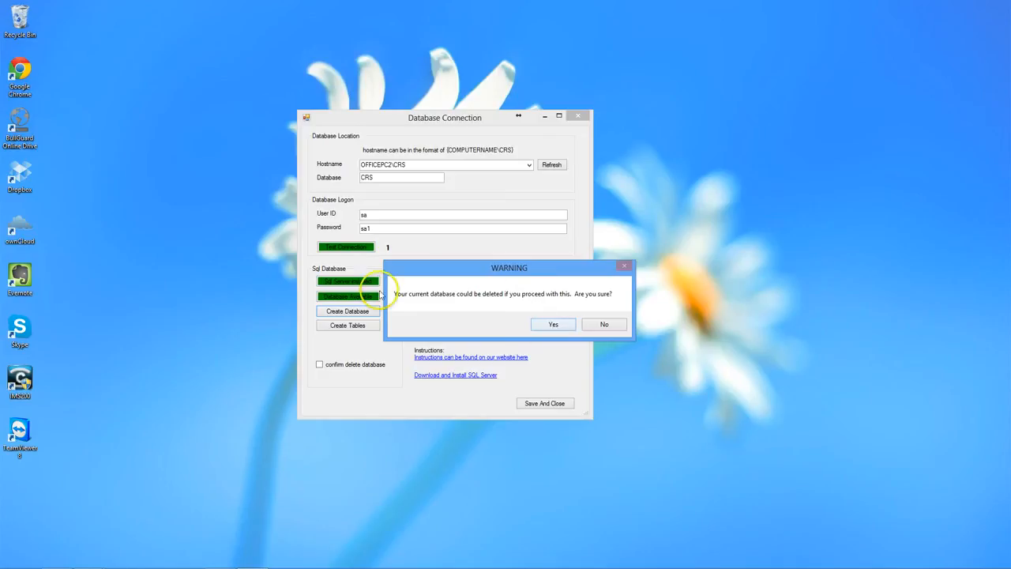
left_click(553, 324)
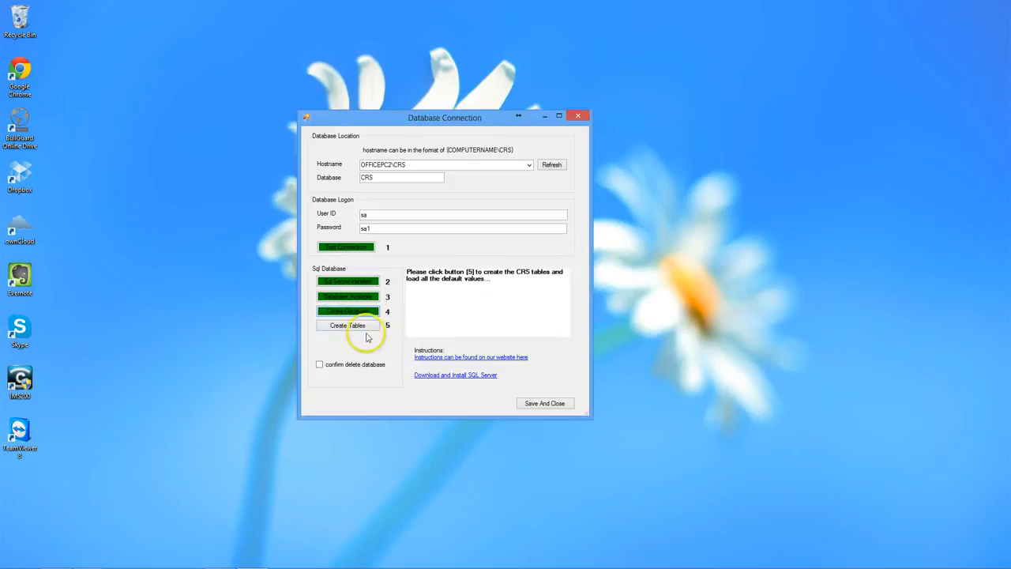
- Create the CRS tables with their default values and accept the warning about existing tables
left_click(340, 329)
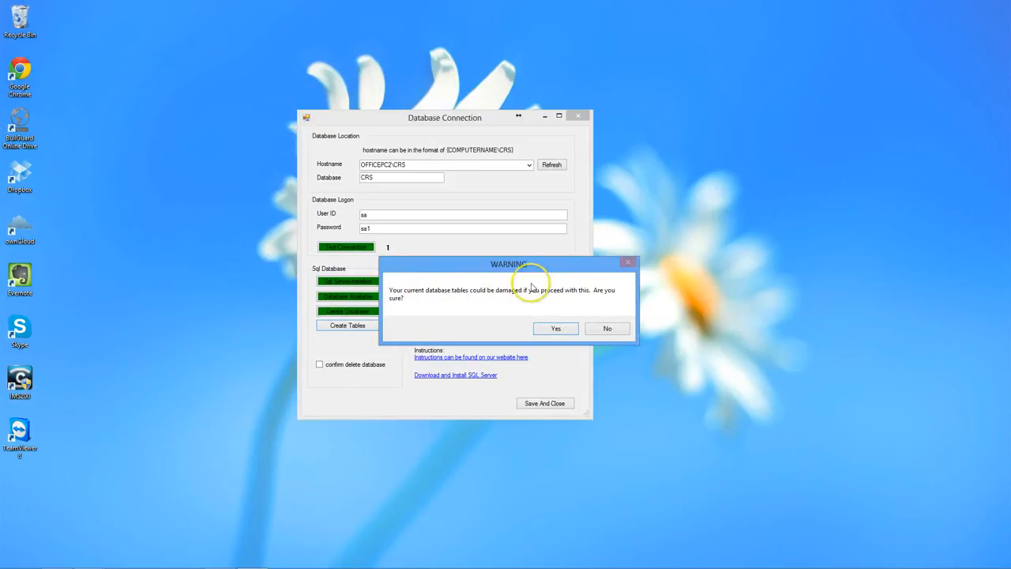
left_click(550, 325)
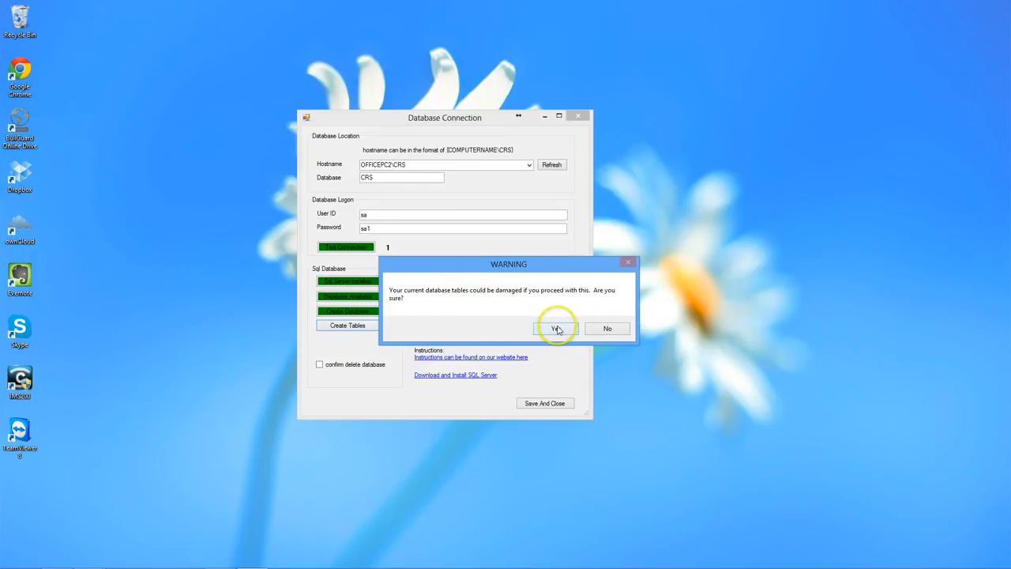
left_click(556, 329)
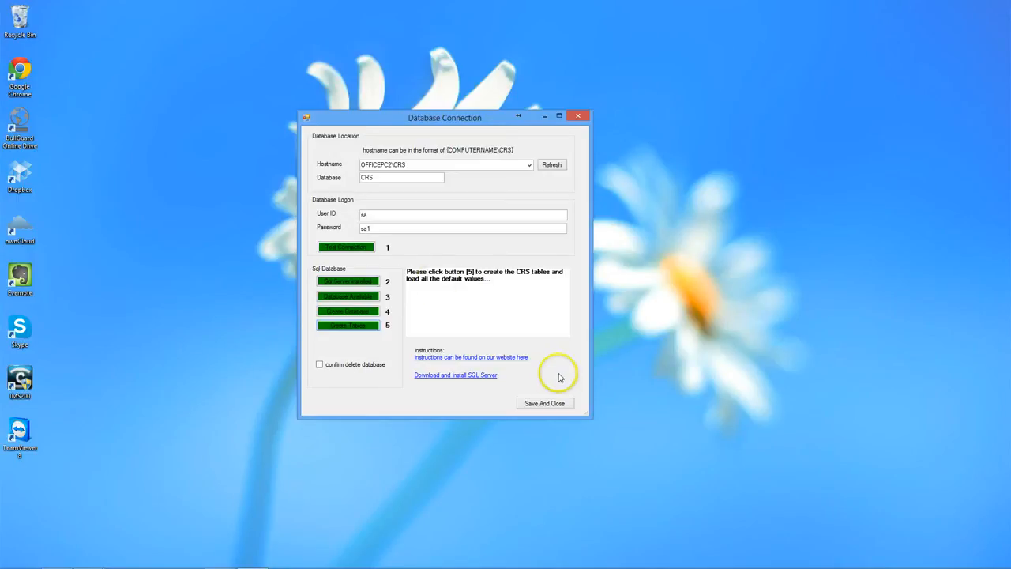
- Save and close the database connection settings, and run the required database upgrade
left_click(539, 403)
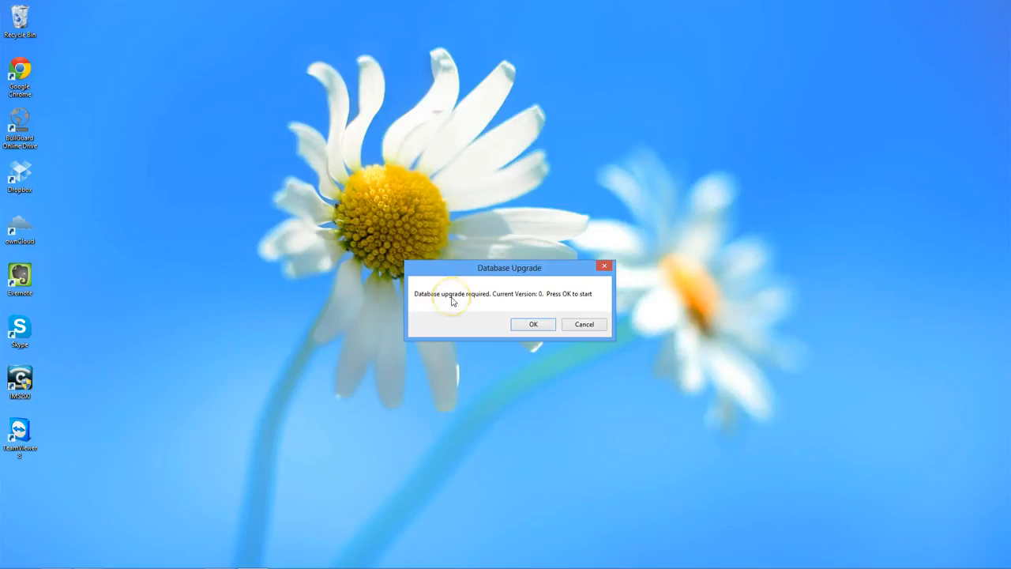
left_click(534, 324)
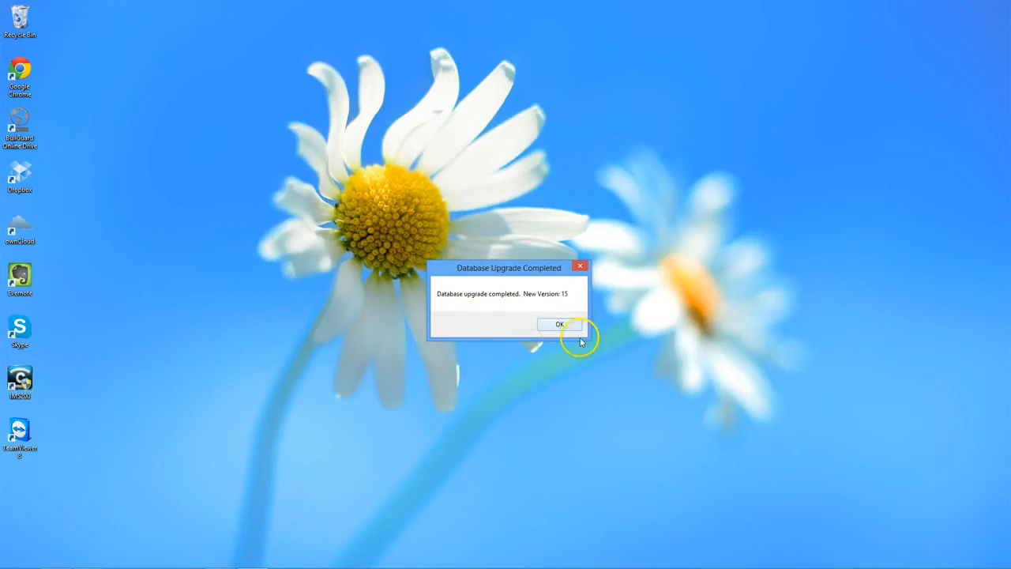
left_click(559, 325)
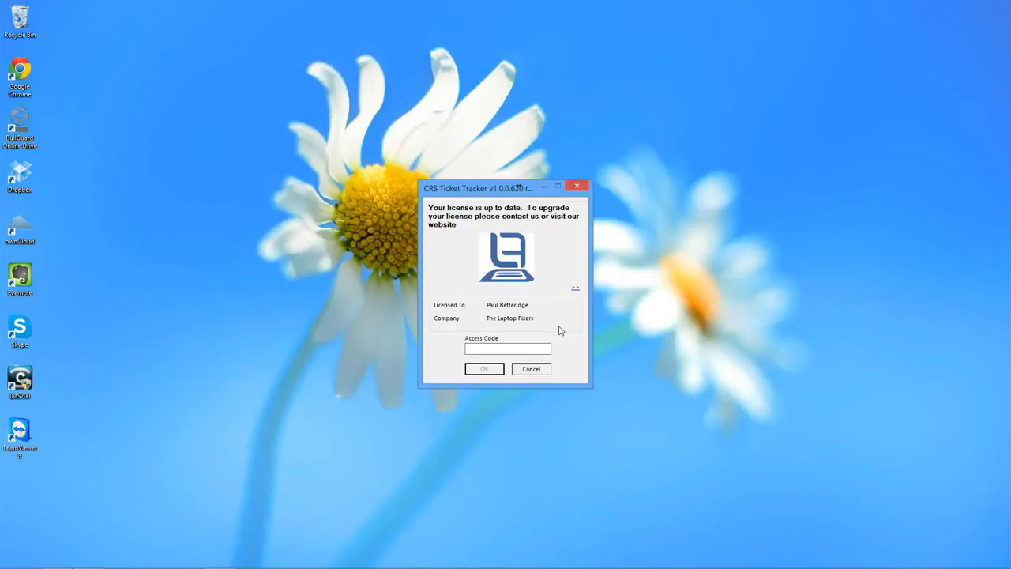
- Enter the access code and log in to CRS Ticket Tracker
left_click(482, 348)
type("****")
key("Return")
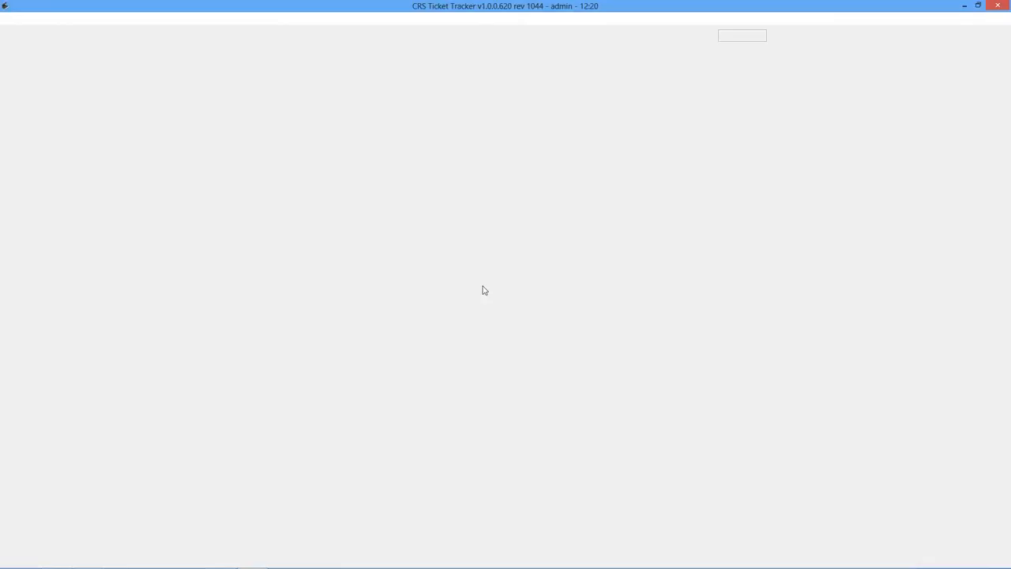